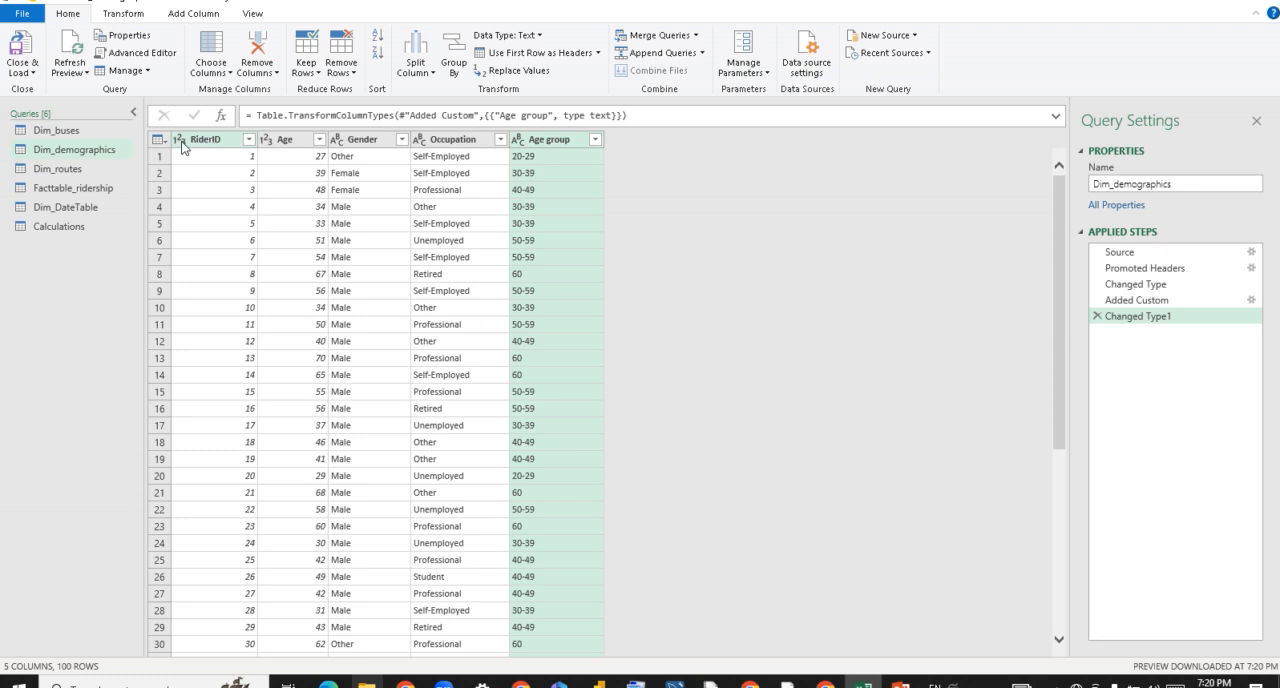
Review the Dim_routes query and the columns of the Facttable_ridership query.
click(69, 168)
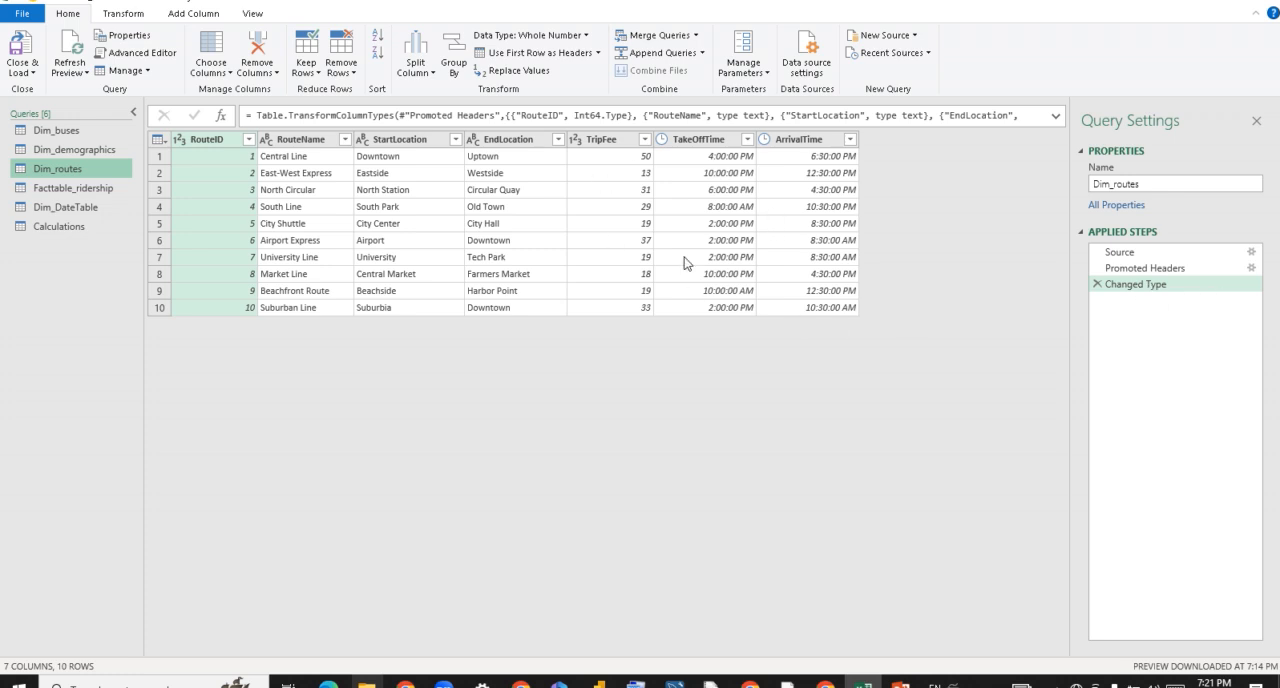
click(62, 188)
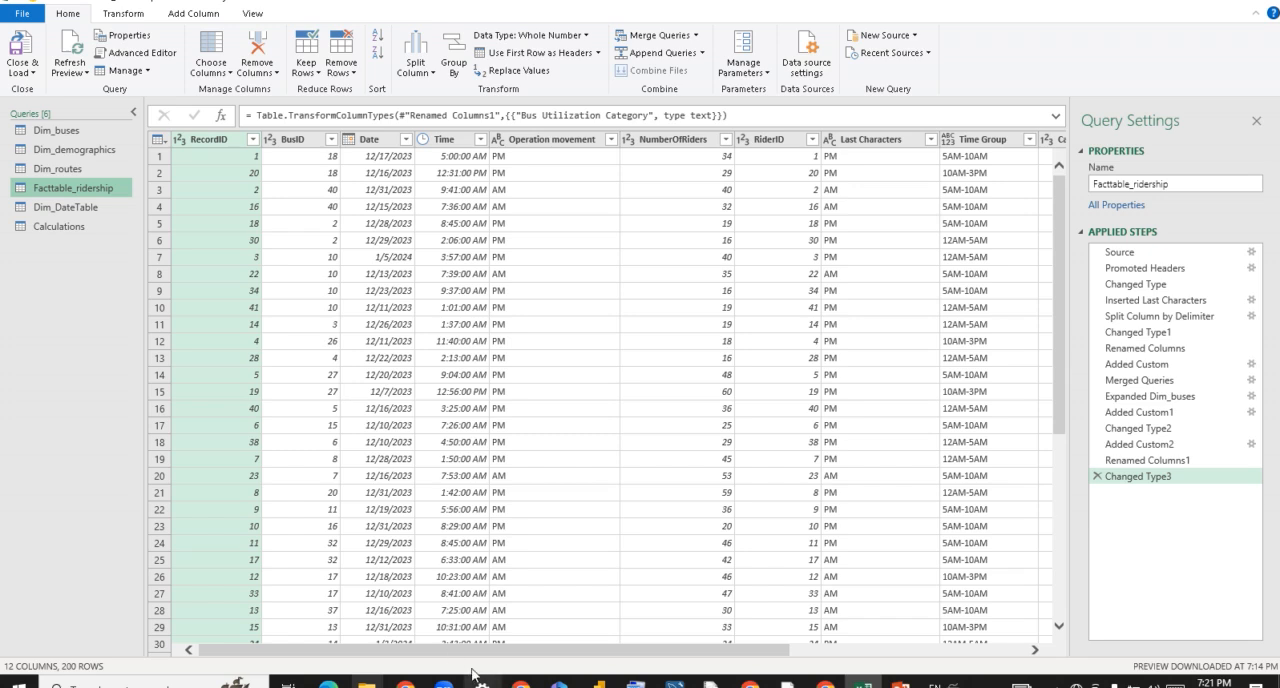
drag(472, 652, 549, 656)
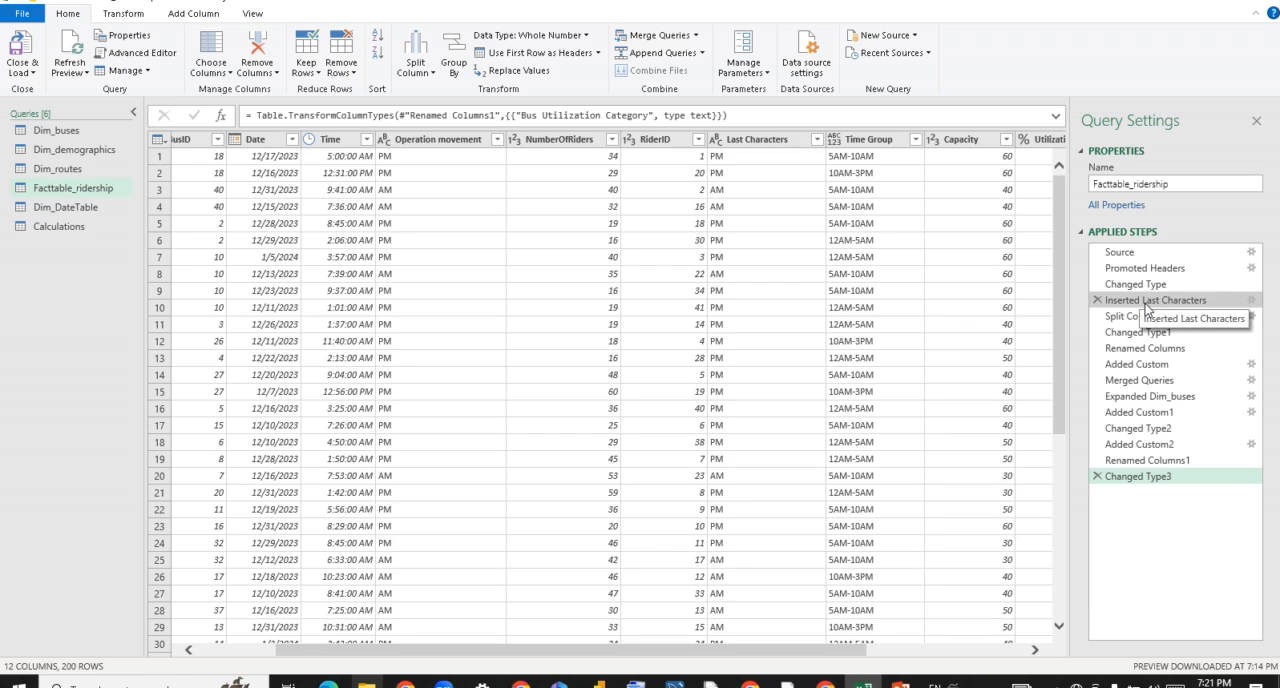
Inspect the Inserted Last Characters step's settings in Facttable_ridership without changing them, and examine its Date and Time columns.
click(1254, 304)
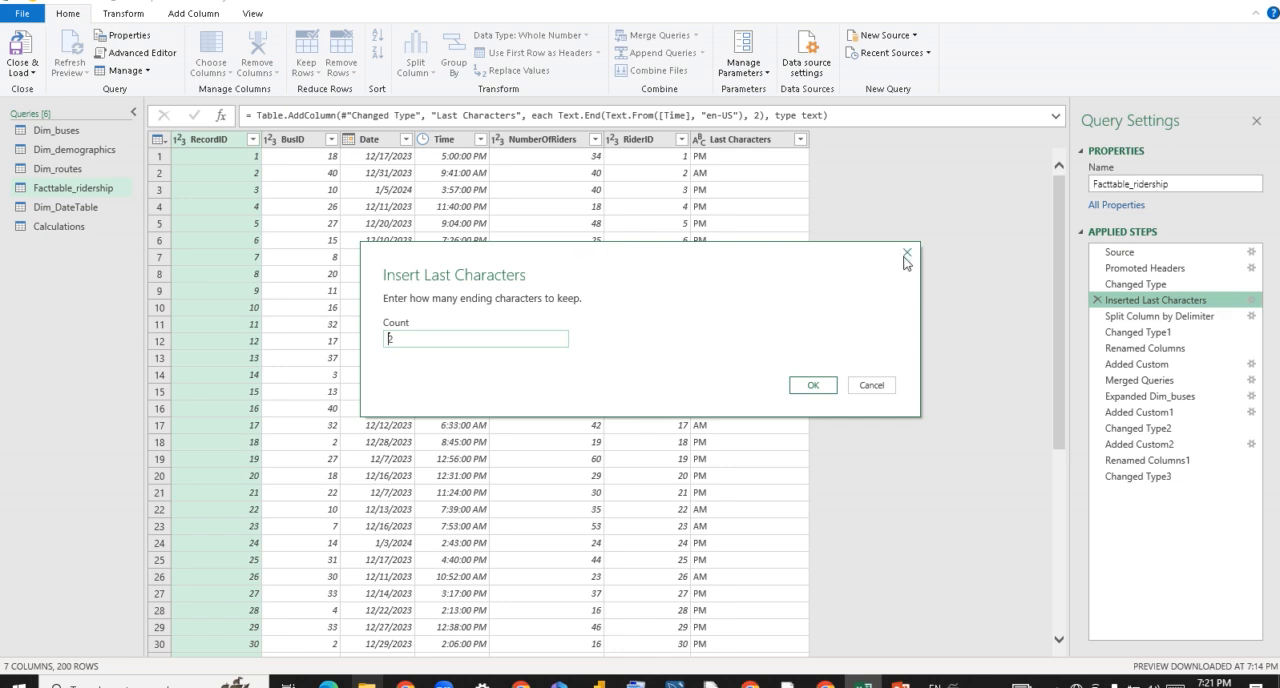
click(871, 386)
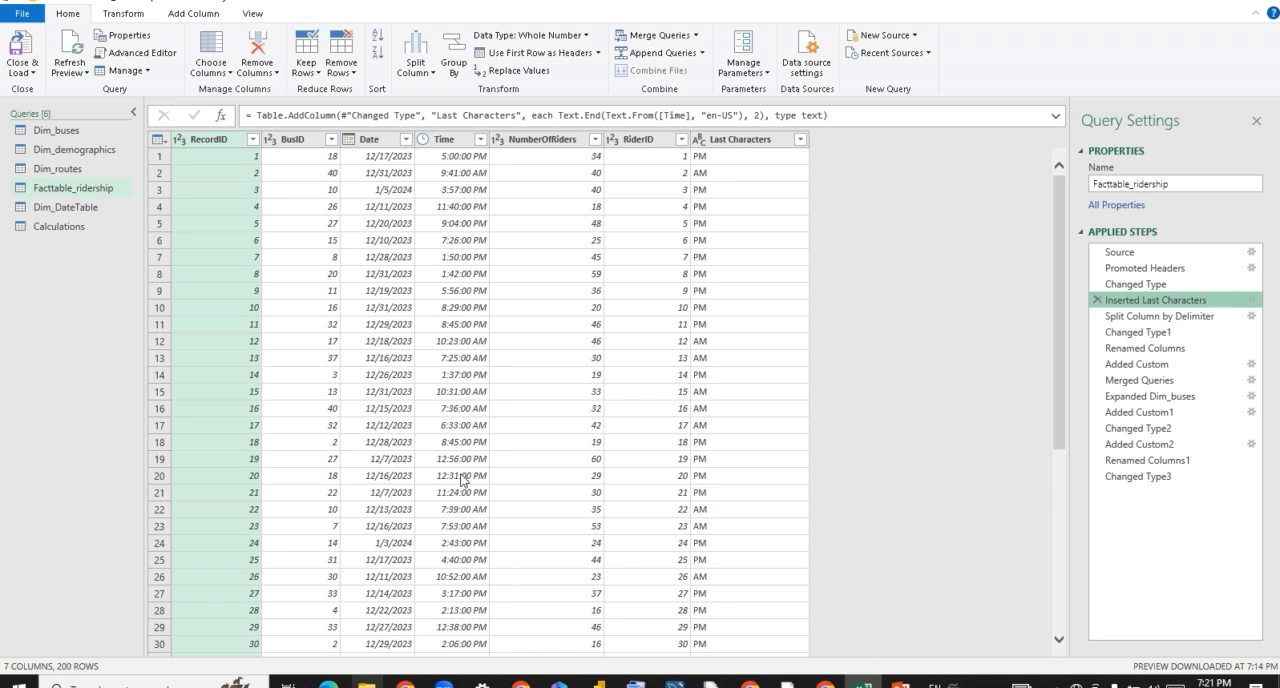
click(369, 139)
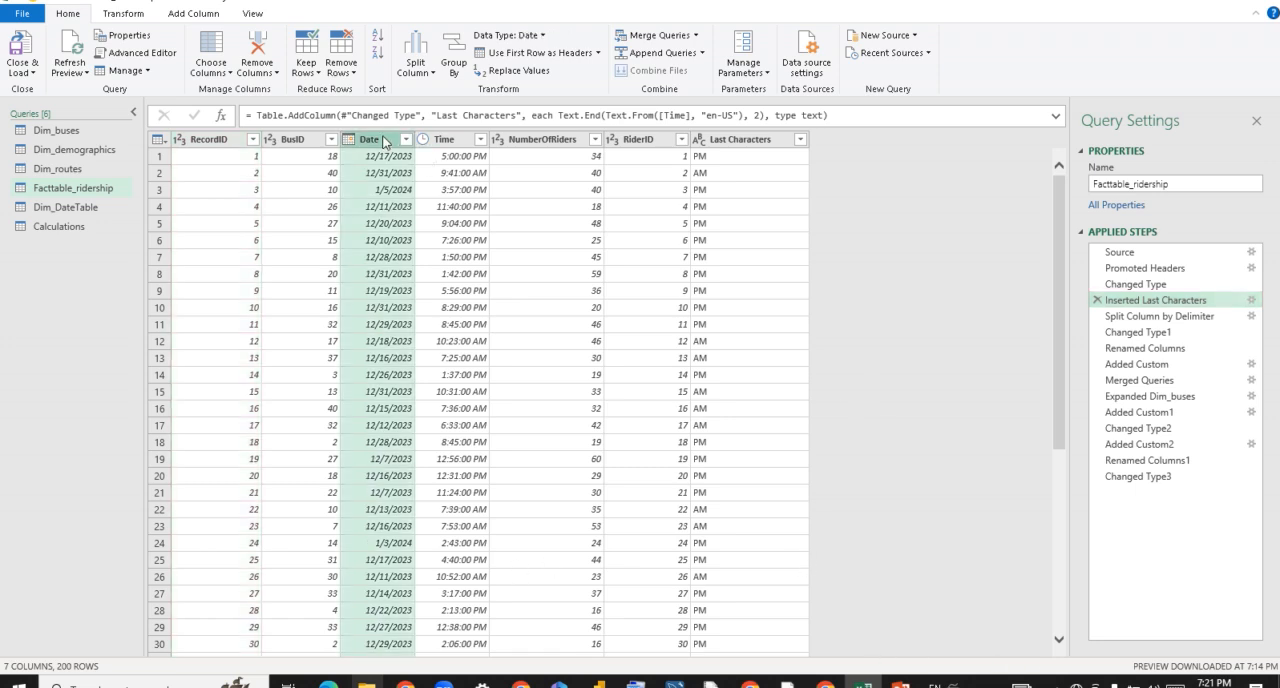
click(457, 144)
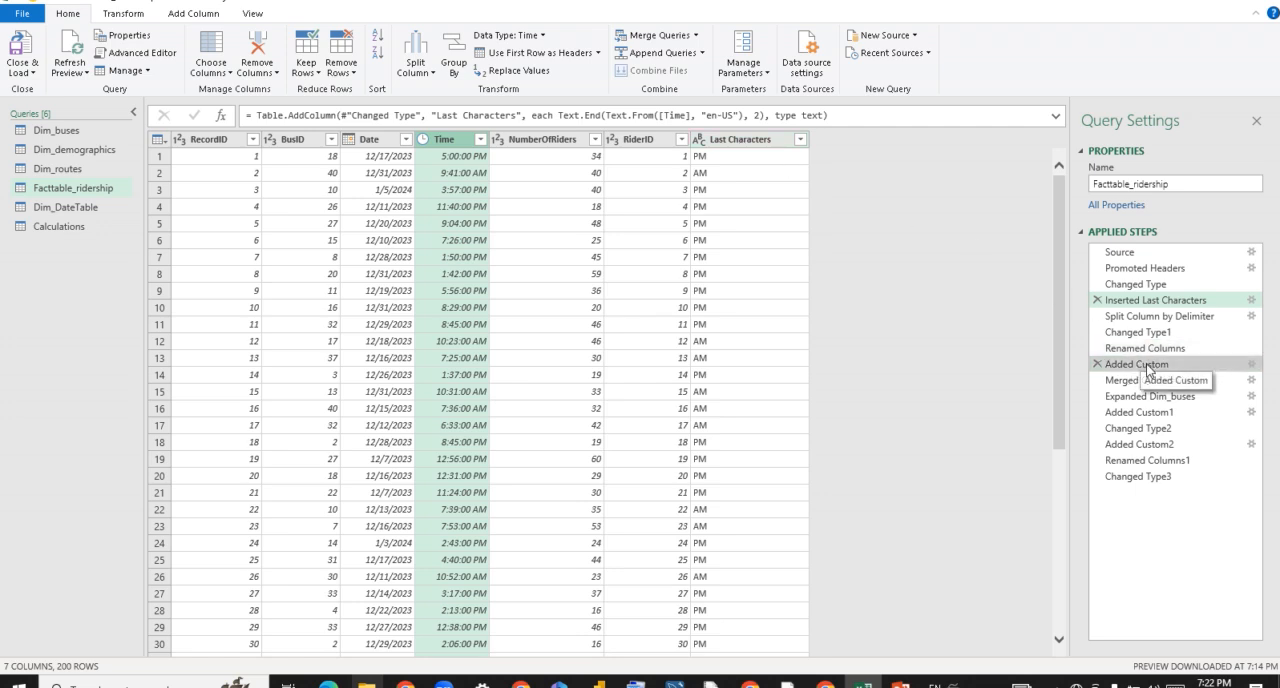
Examine the Time Group custom column formula in the Added Custom step and its hour-range conditions, leaving the formula unchanged.
click(1252, 363)
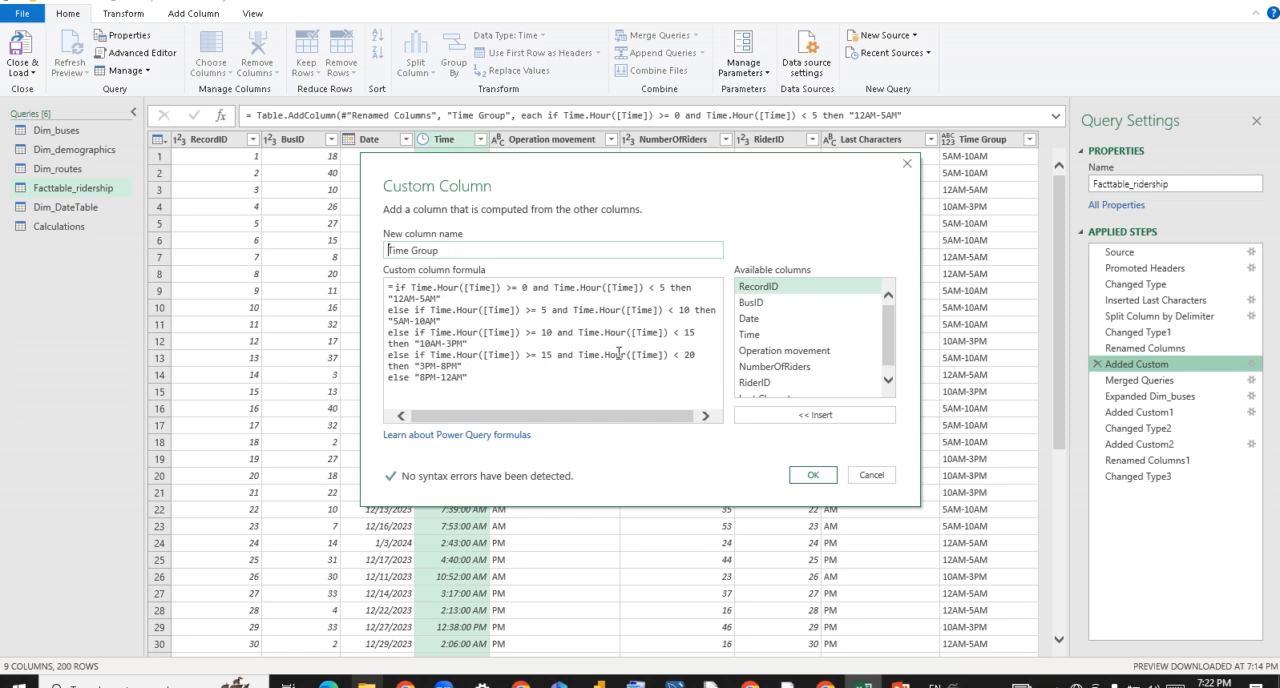
drag(558, 166, 555, 259)
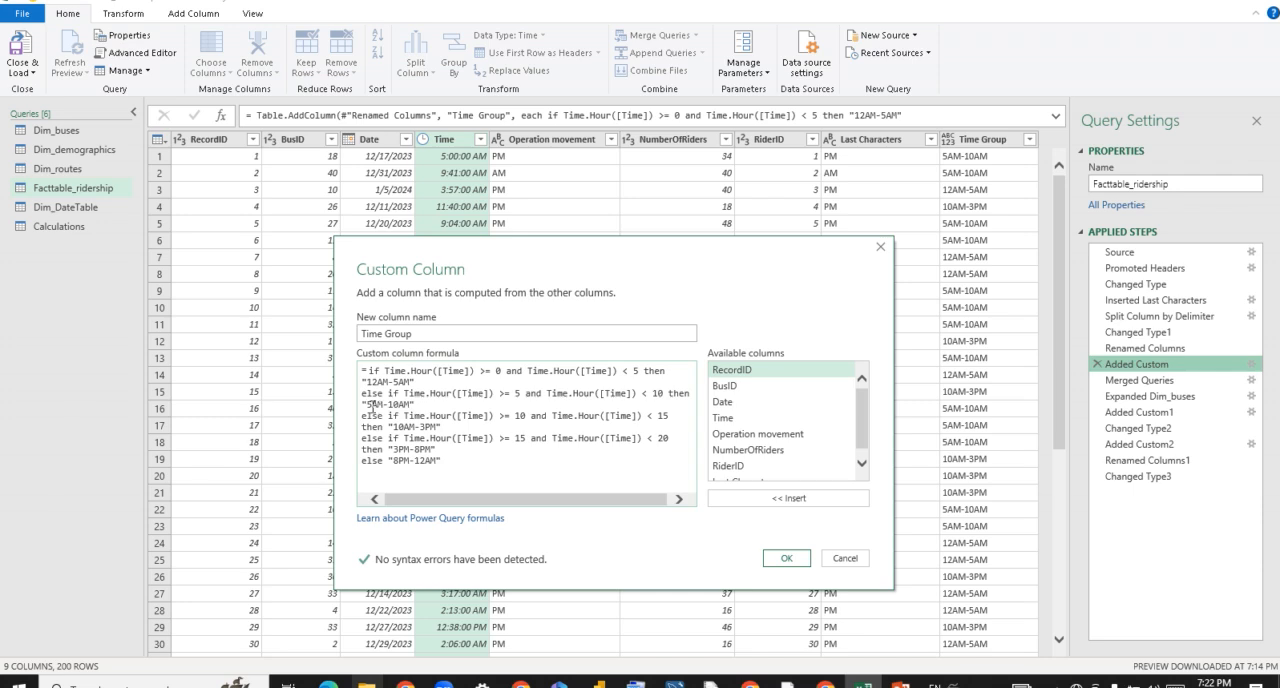
drag(419, 404, 369, 410)
drag(450, 426, 391, 426)
drag(443, 460, 361, 460)
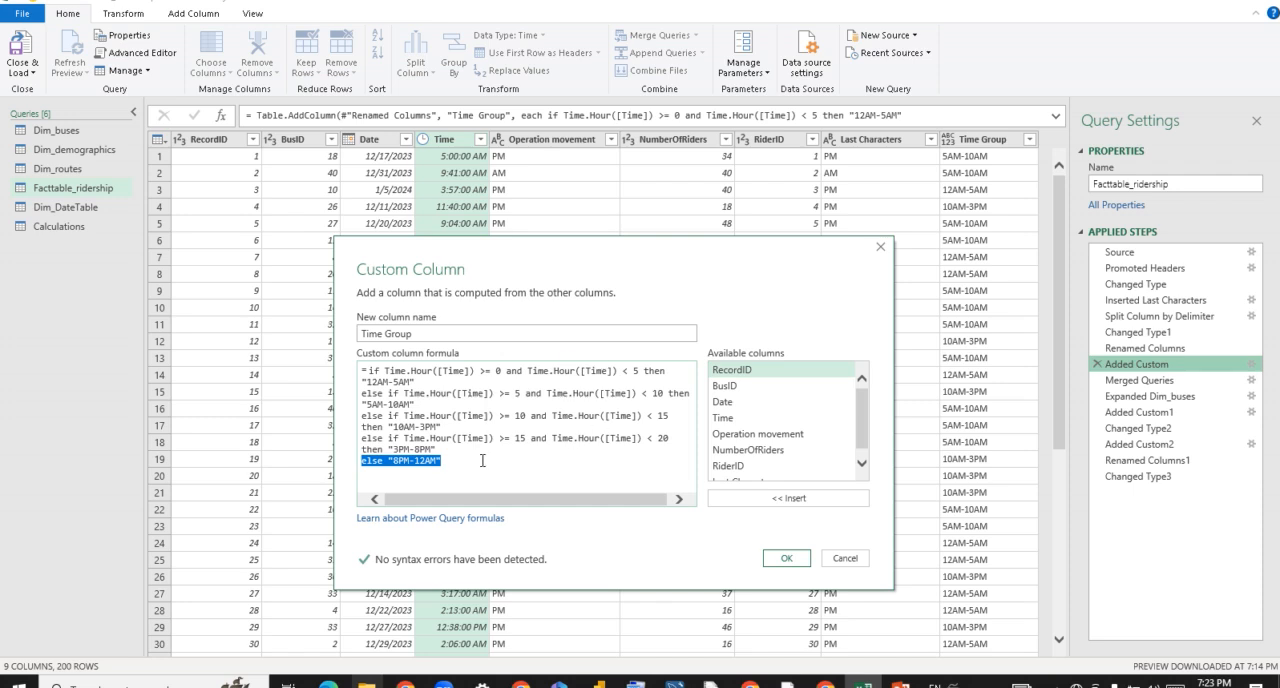
click(482, 460)
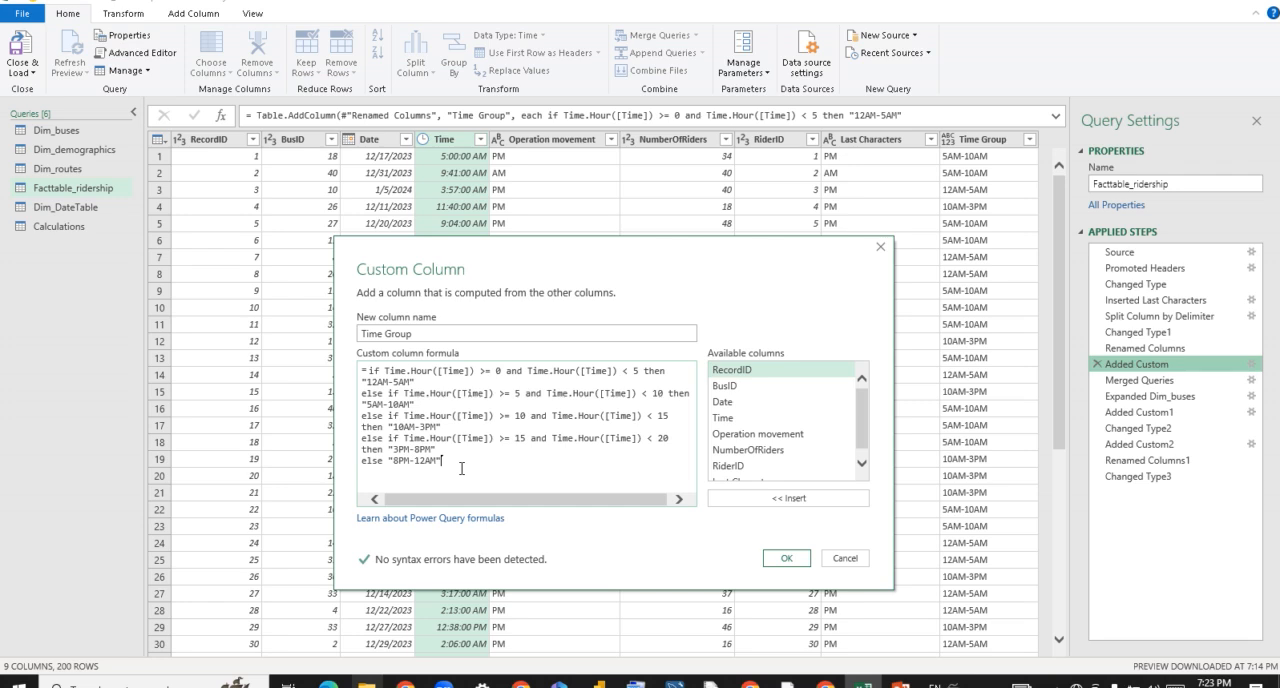
click(845, 559)
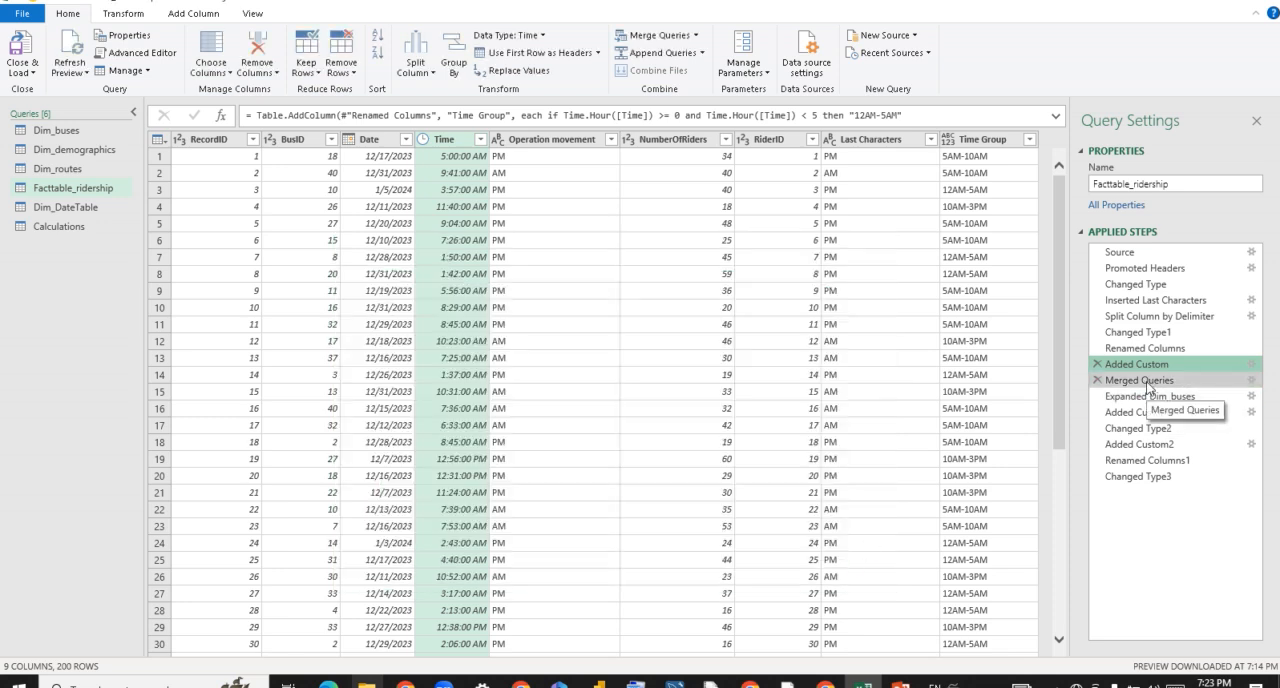
Inspect the Merged Queries step's settings joining Facttable_ridership to Dim_buses, and close them without changes.
click(1148, 387)
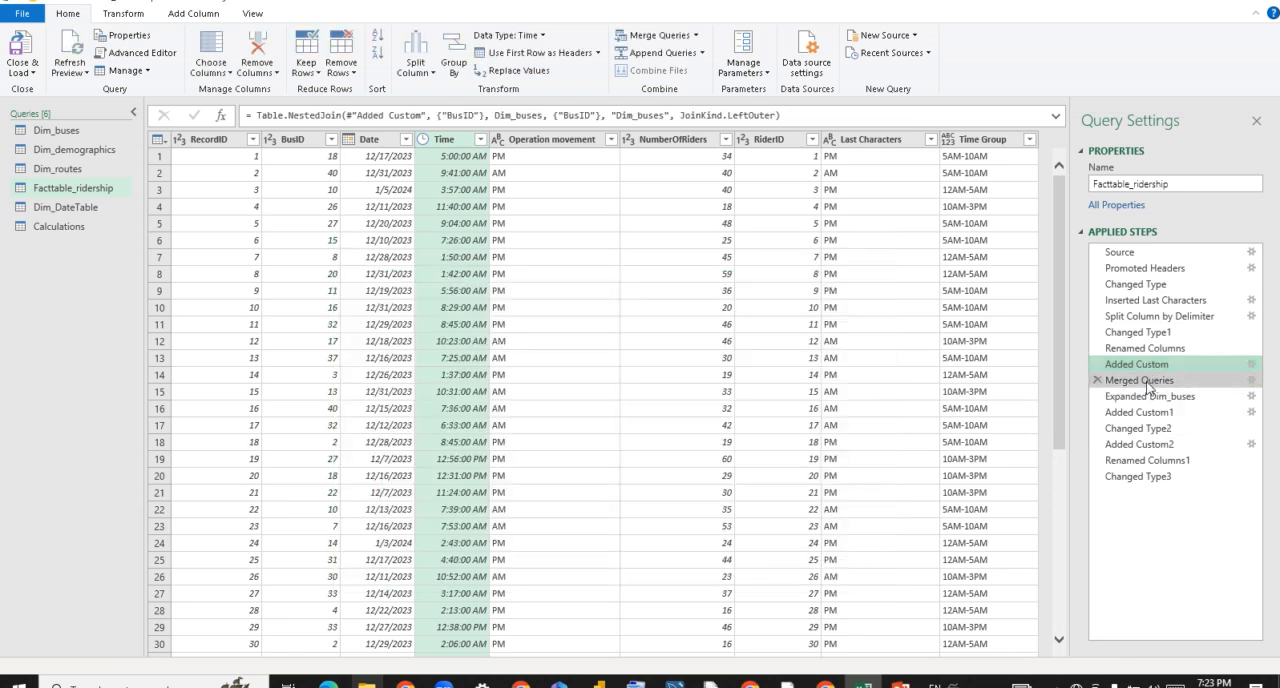
click(1250, 381)
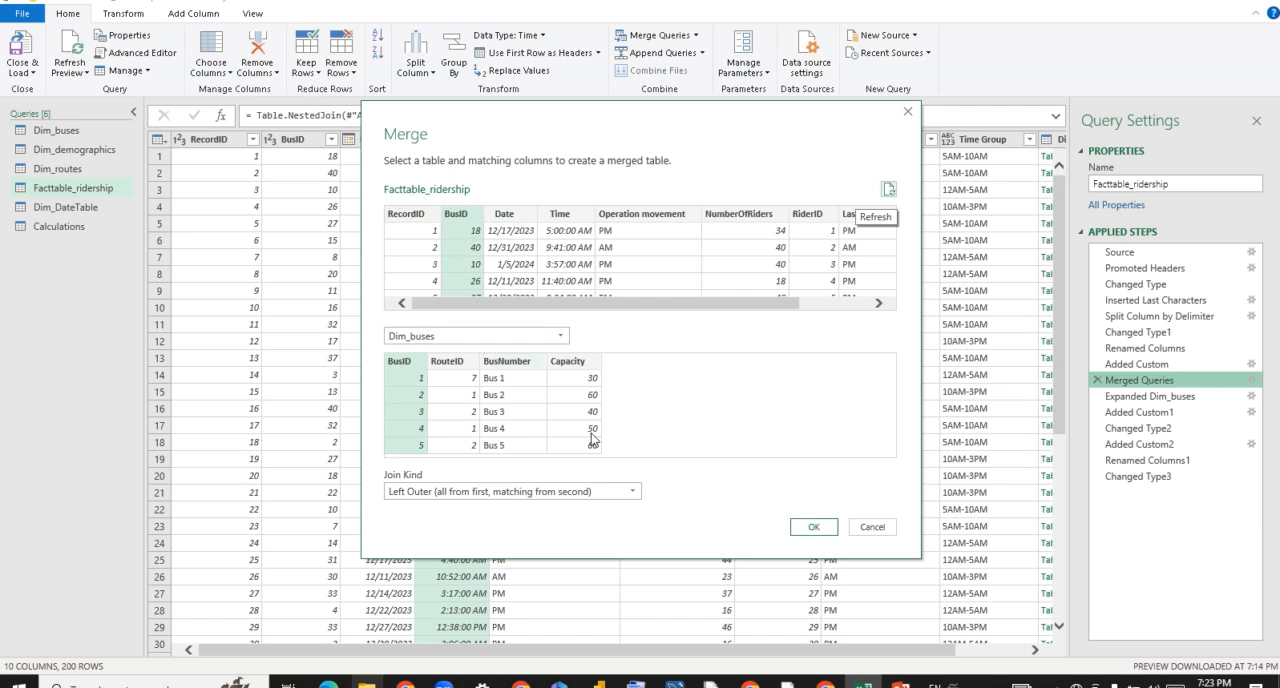
click(885, 527)
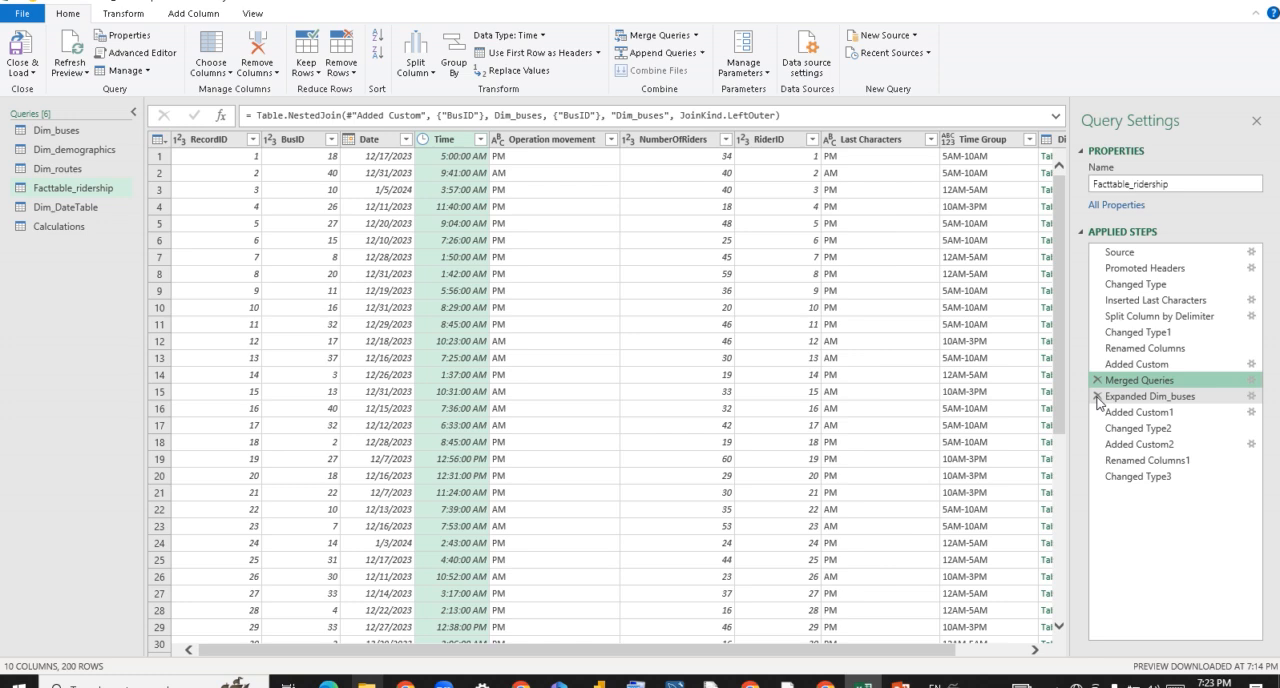
Check which columns the Expanded Dim_buses step brings in, and close its settings without changes.
click(1147, 400)
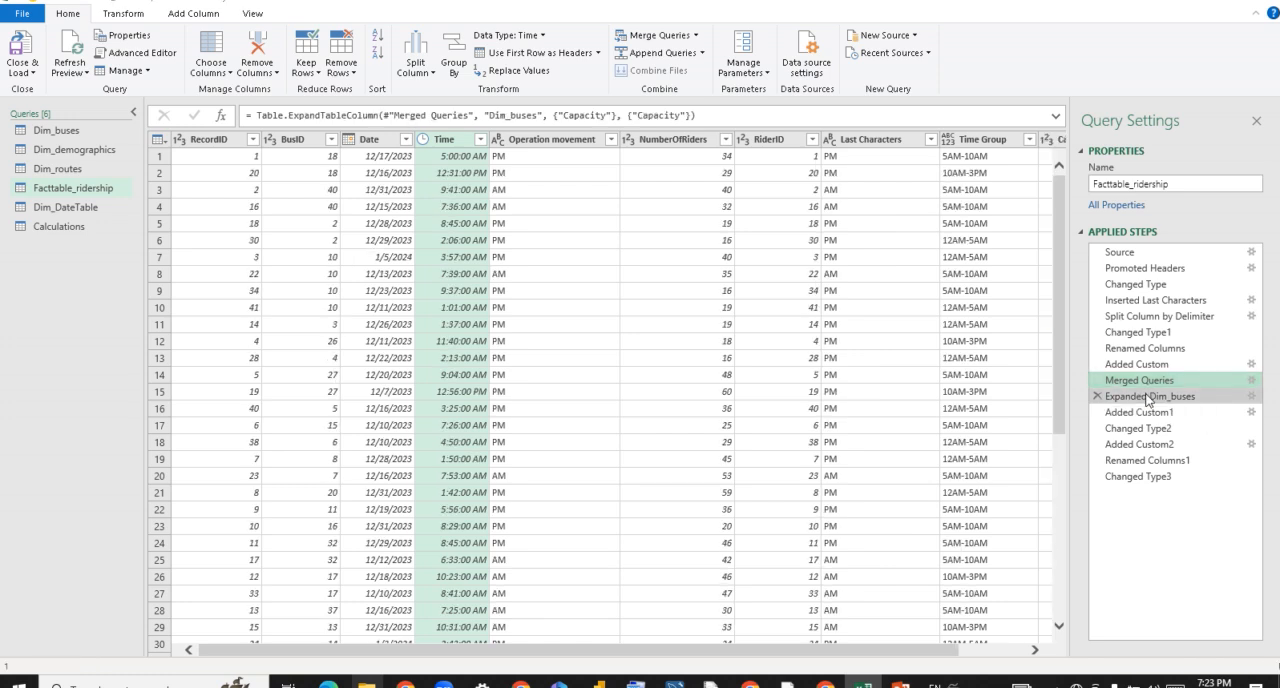
double_click(1148, 400)
click(538, 241)
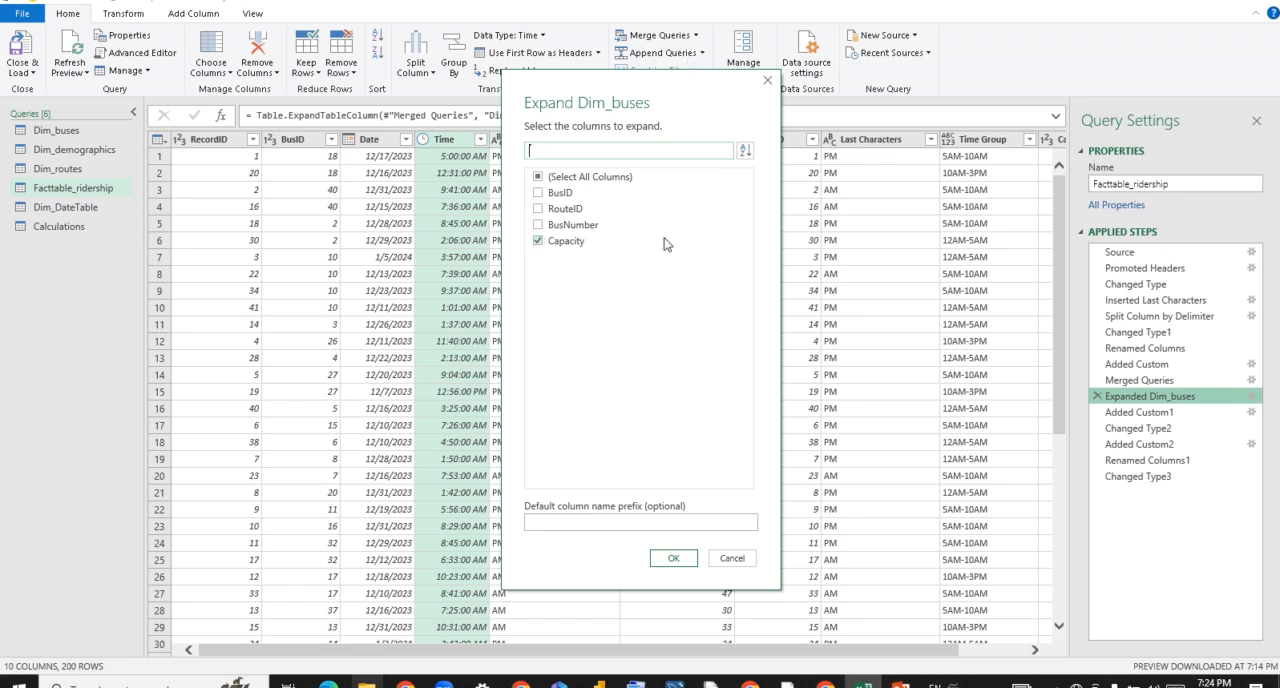
click(731, 558)
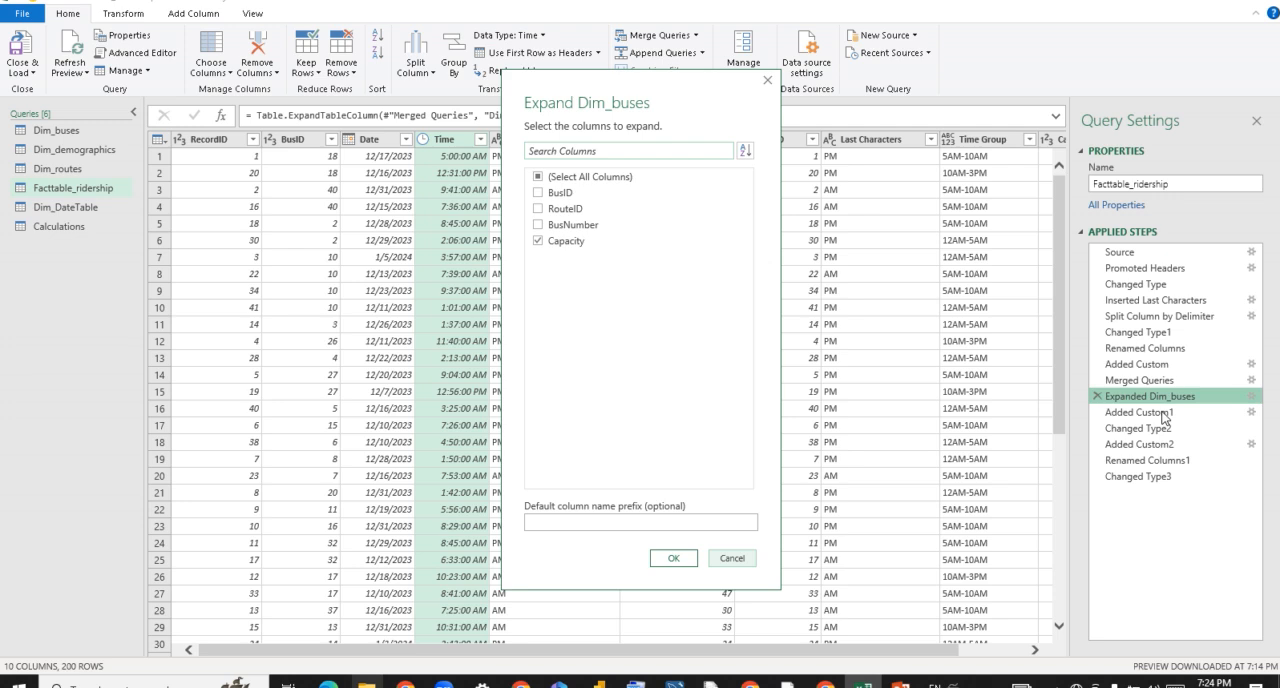
Examine the Utilization Pct formula in the Added Custom1 step without changing it, and view the calculated column.
click(1157, 417)
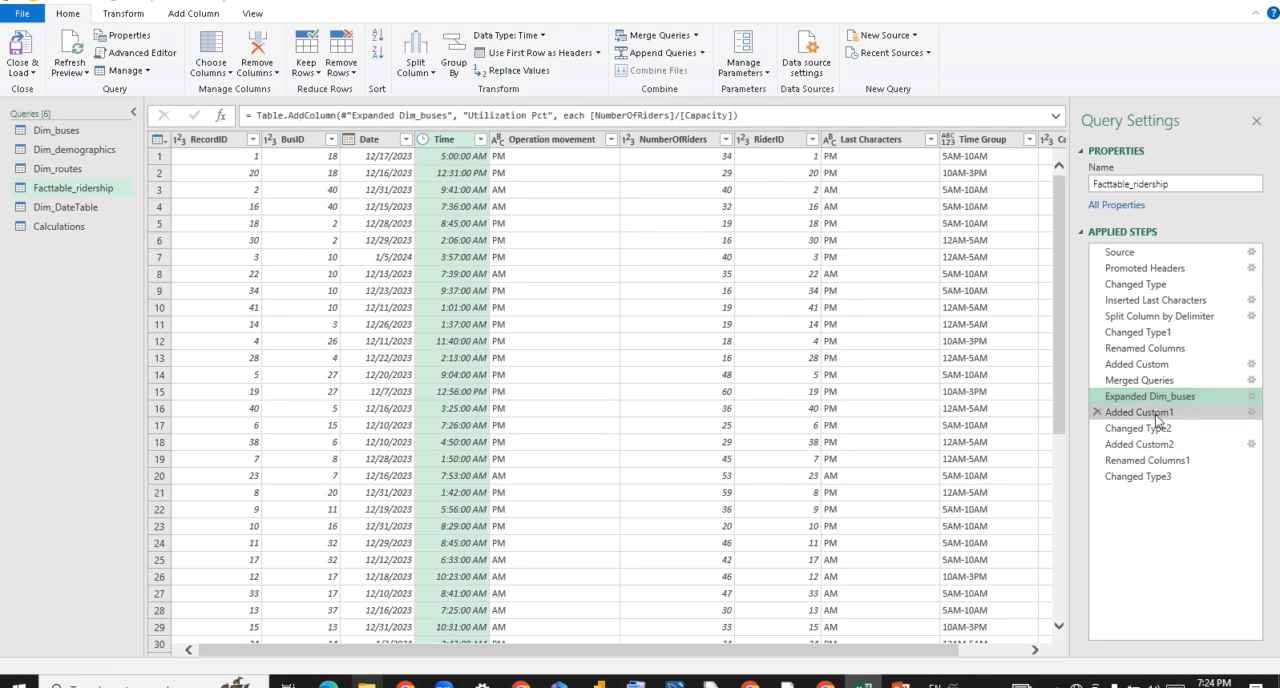
double_click(1156, 418)
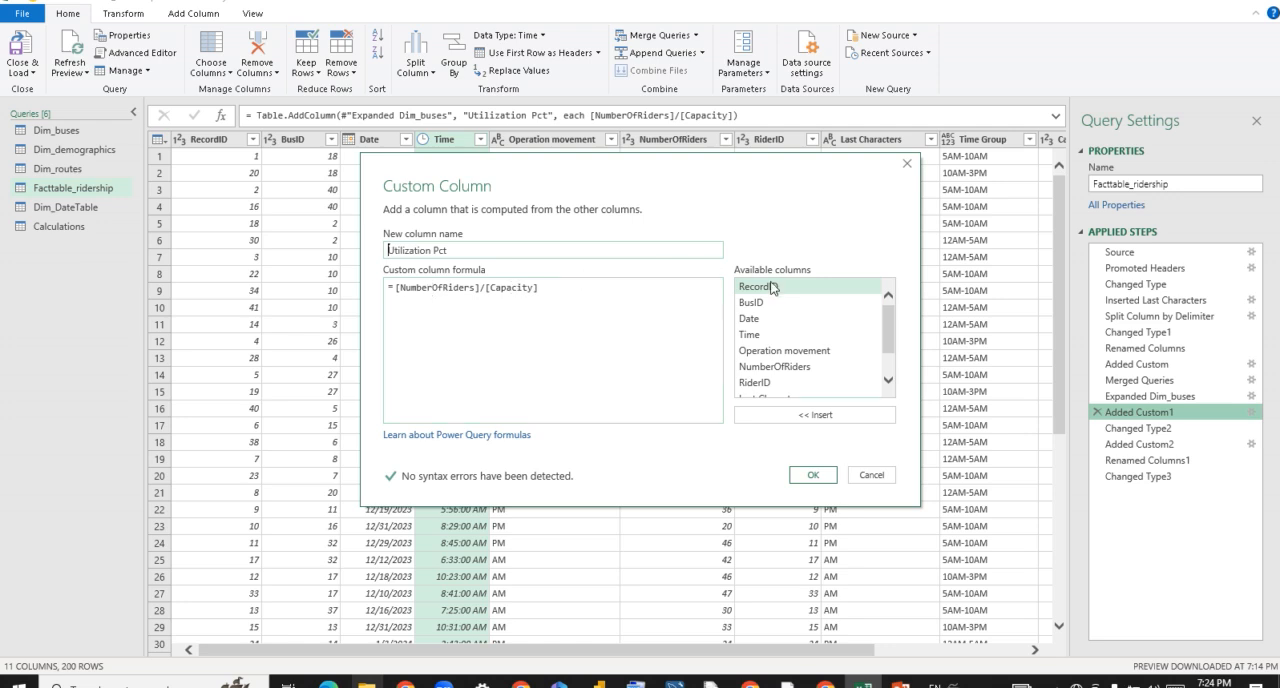
click(870, 477)
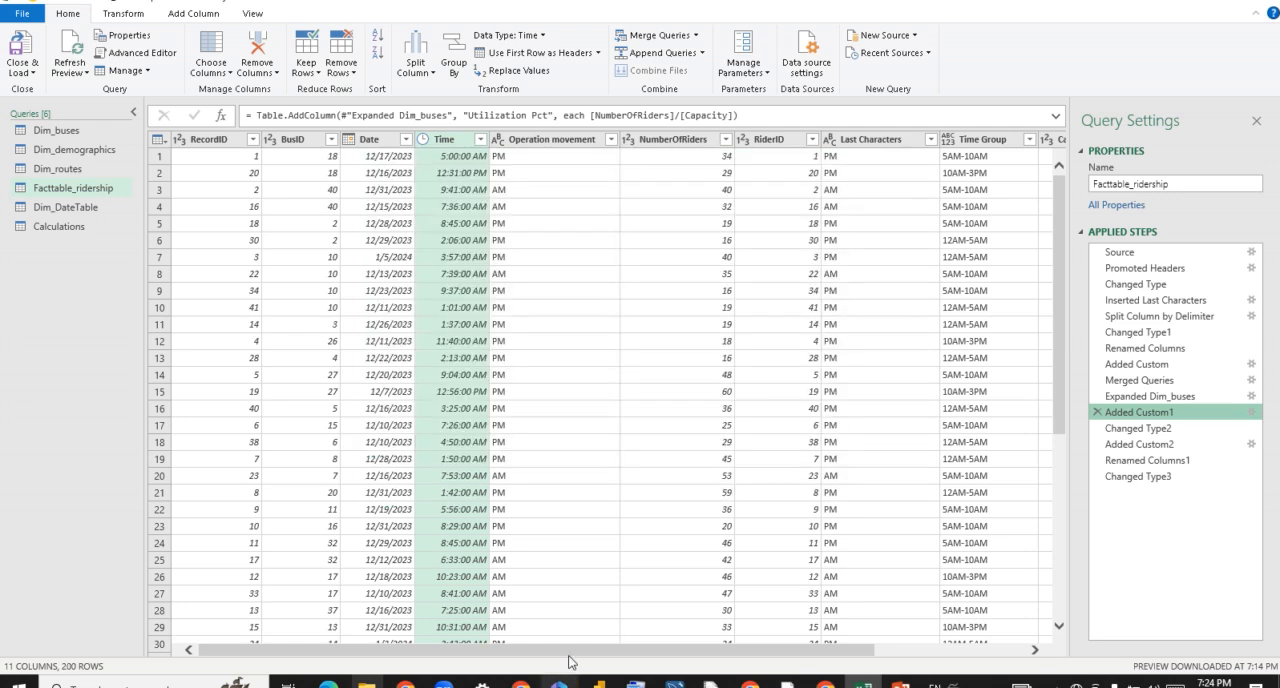
drag(567, 660, 739, 655)
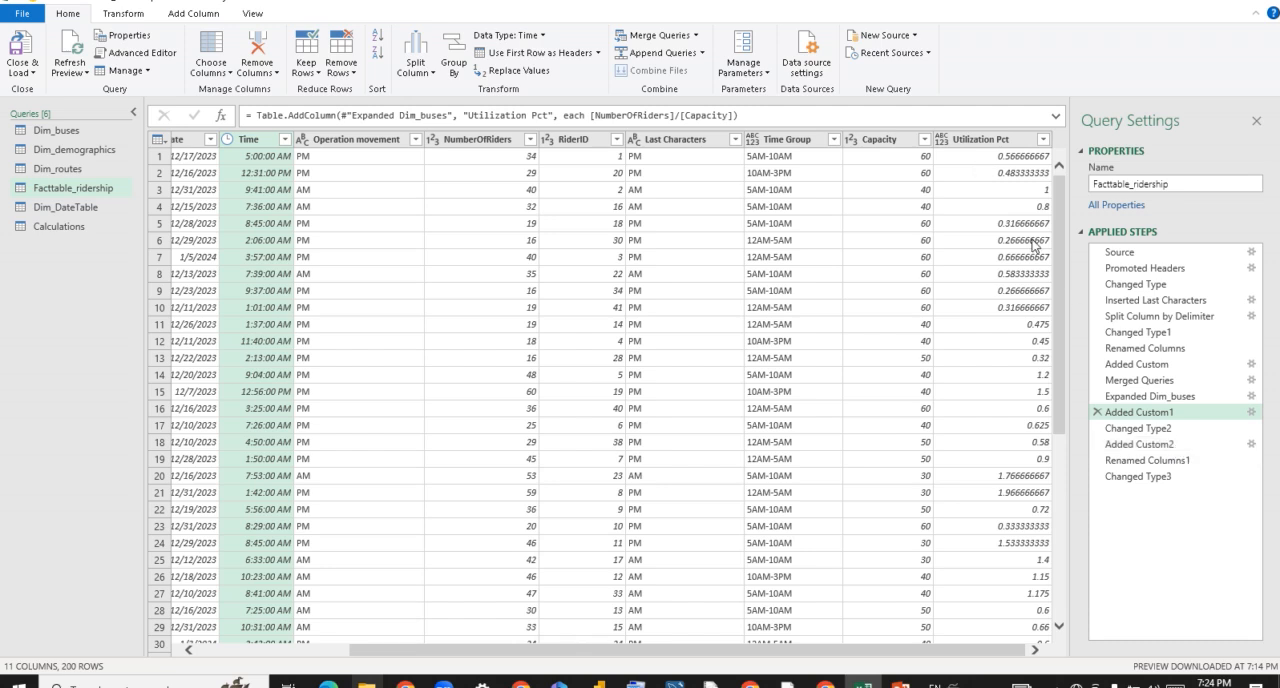
Review the conditional column rules on Utilization Pct in the Added Custom2 step, leaving them unchanged.
click(1163, 446)
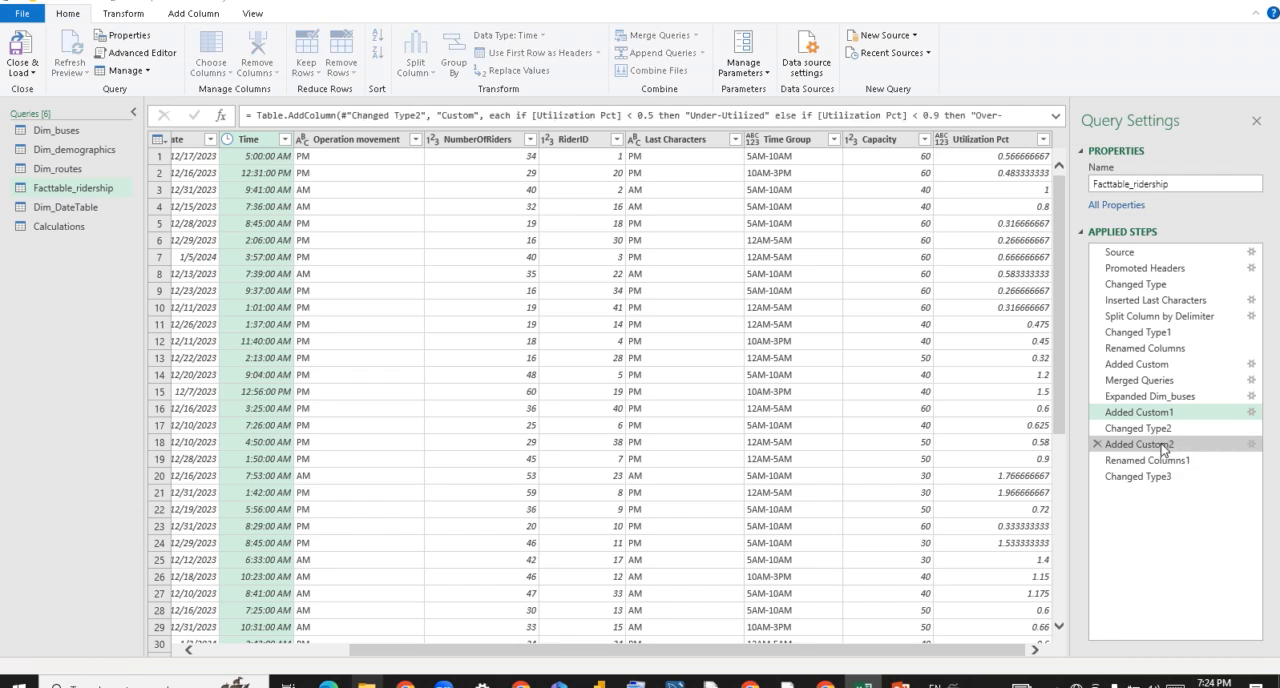
double_click(1163, 446)
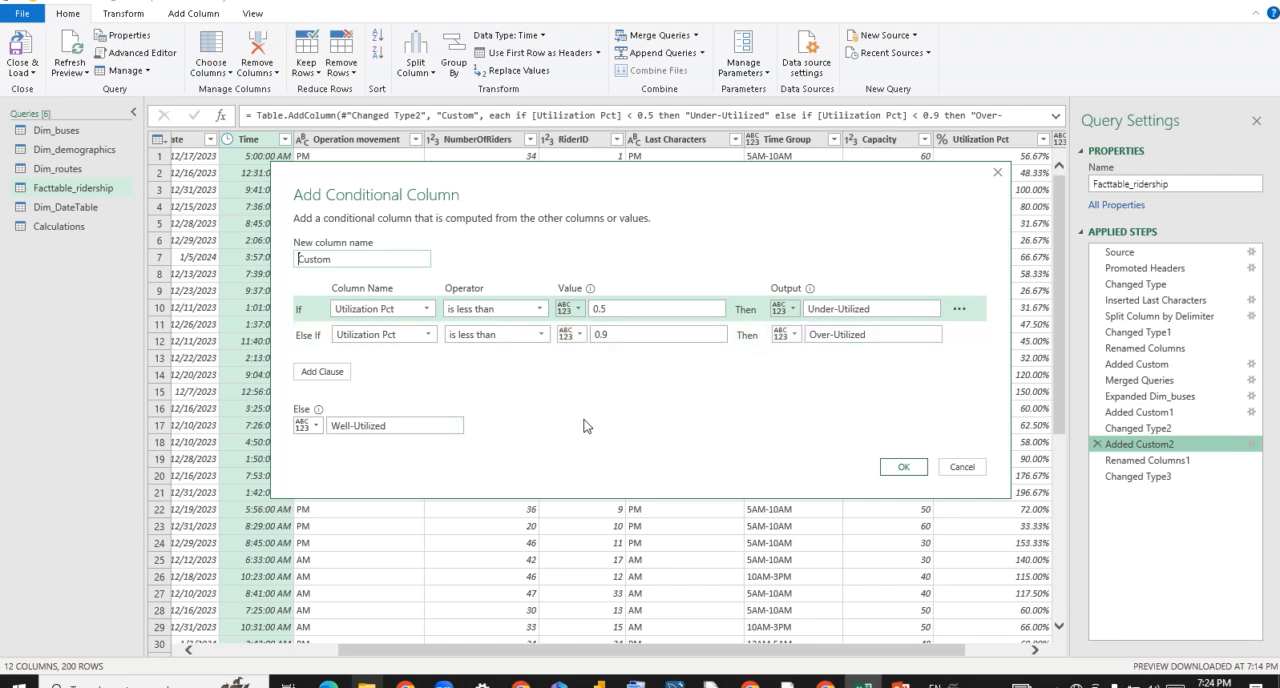
click(962, 467)
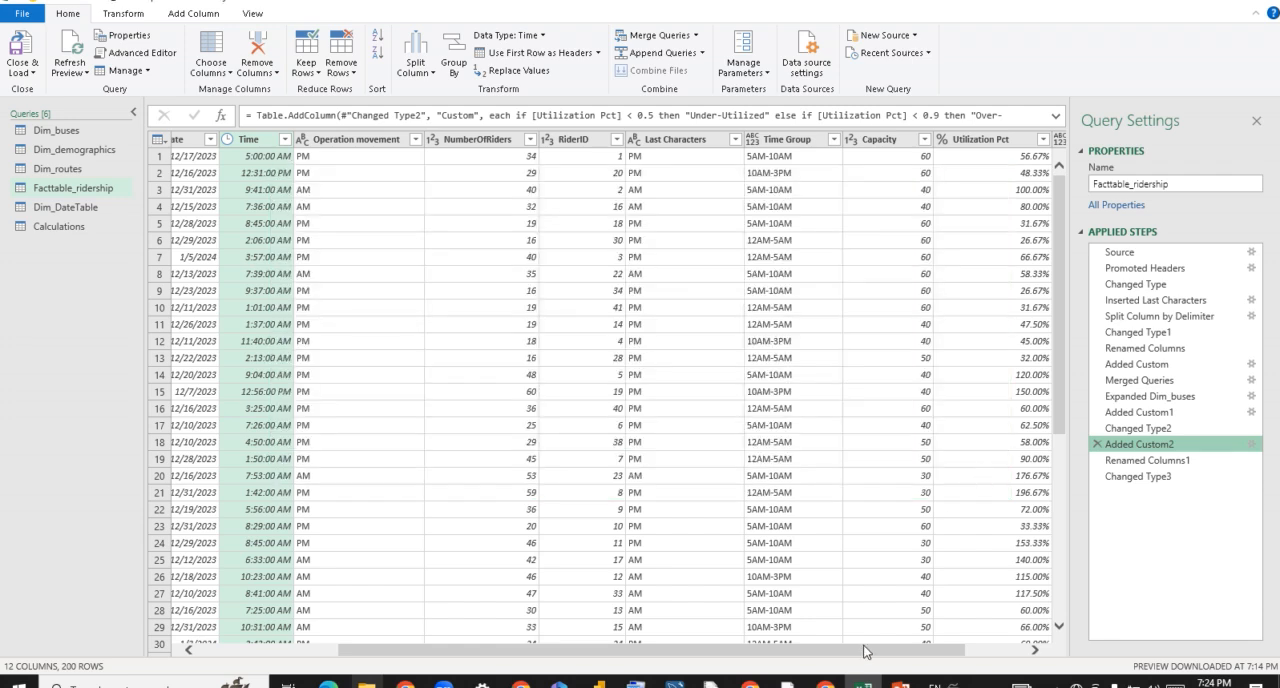
Change the Custom column's data type to Text, inserting the change as an intermediate step after Added Custom2.
drag(865, 651, 1015, 645)
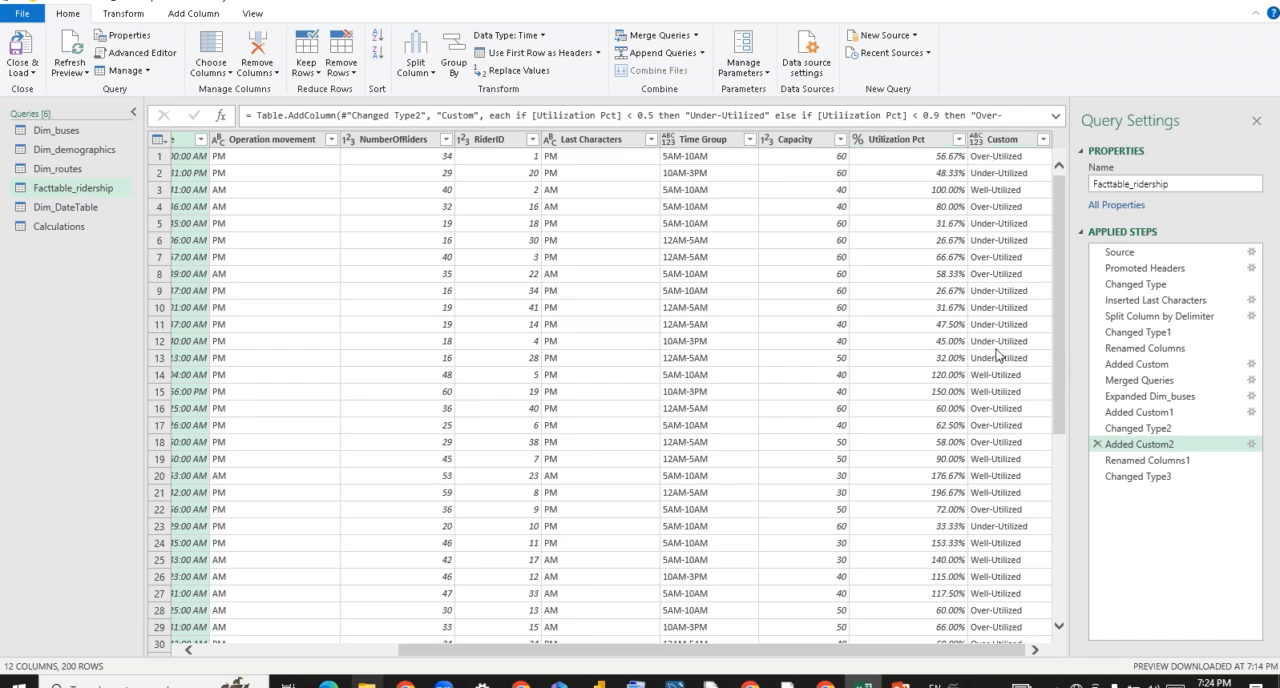
click(976, 140)
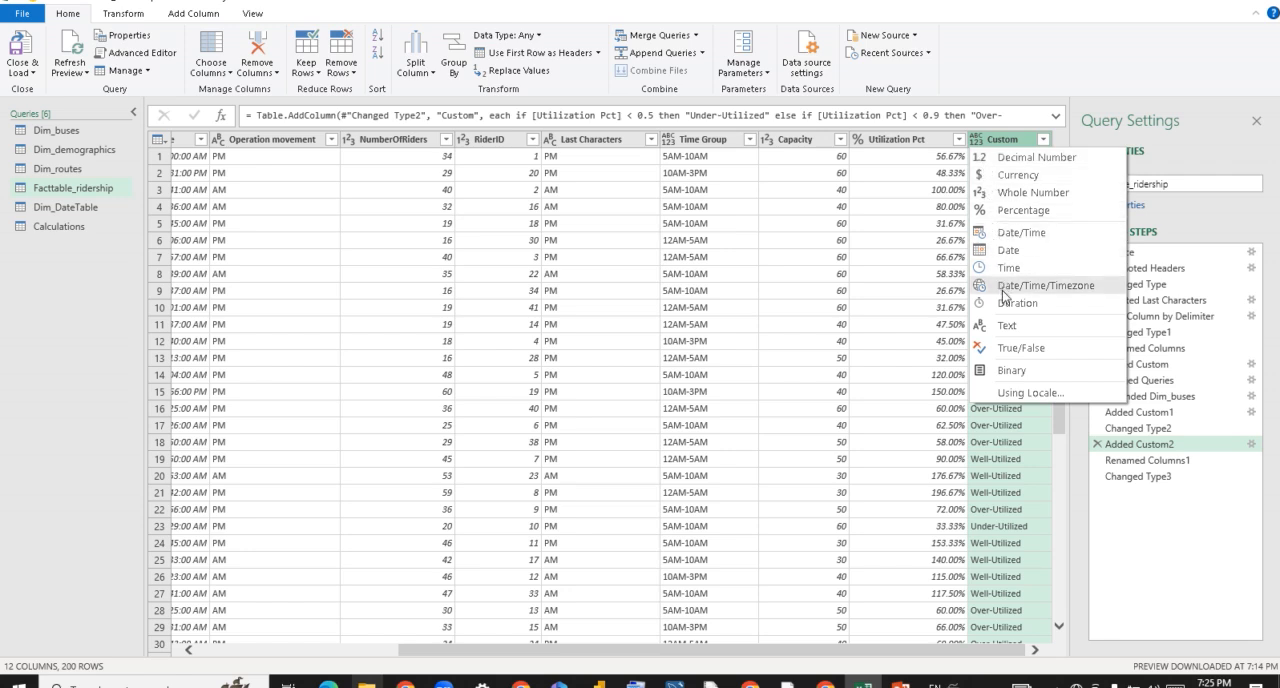
click(1007, 325)
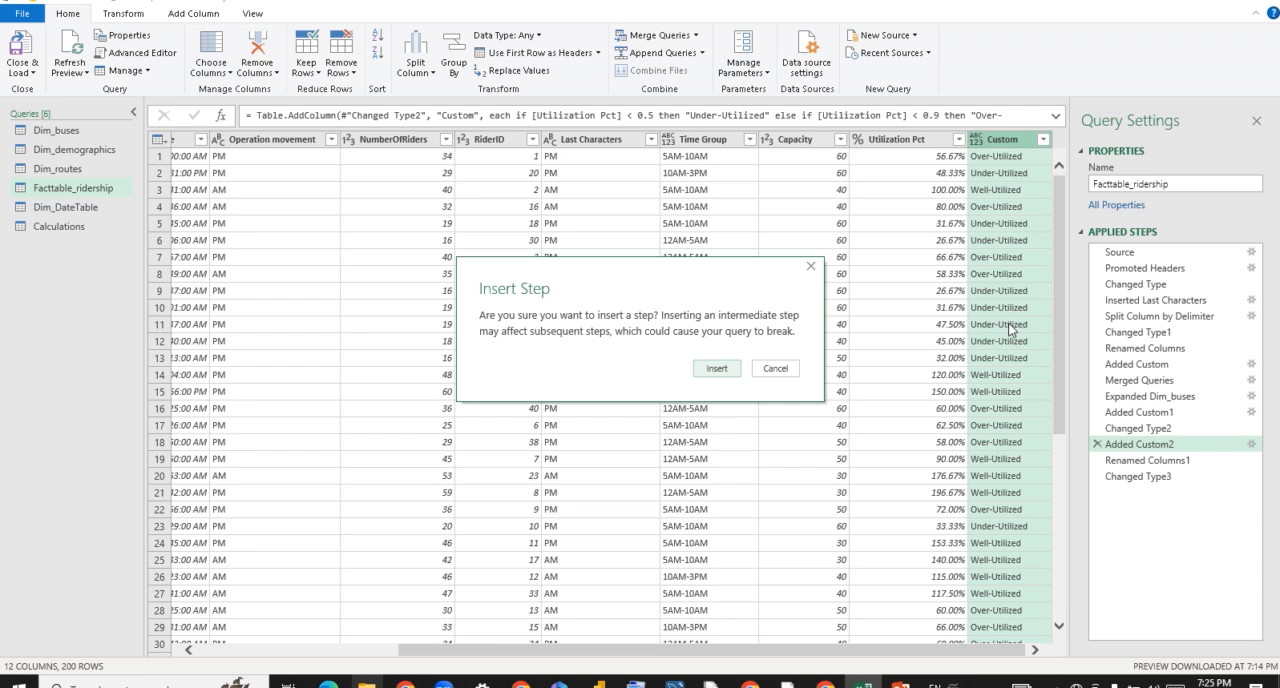
click(715, 368)
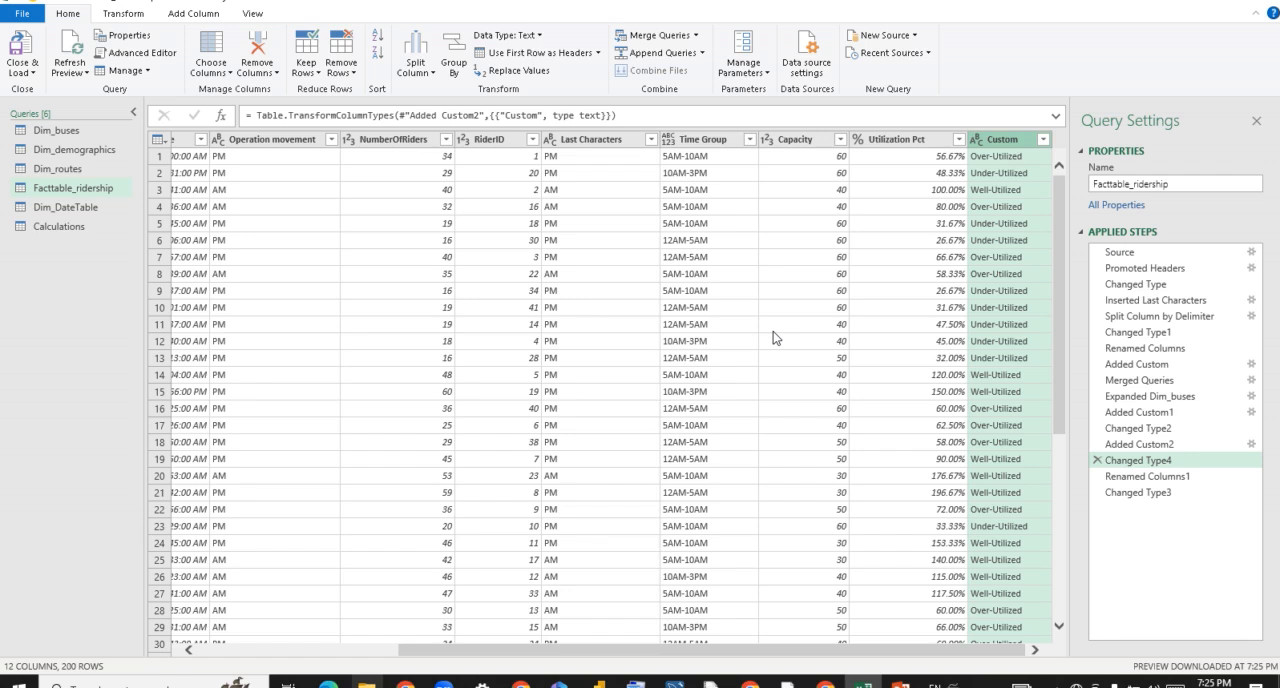
Open the Dim_DateTable query to review its columns and applied steps.
click(100, 210)
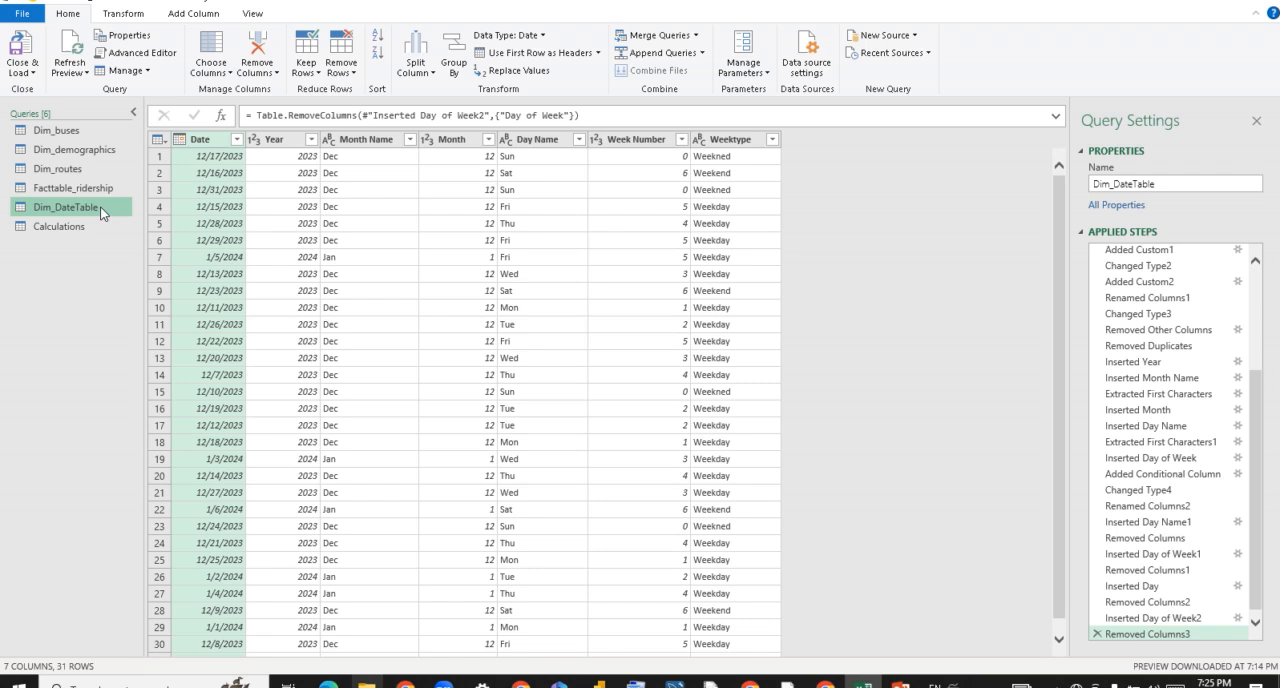